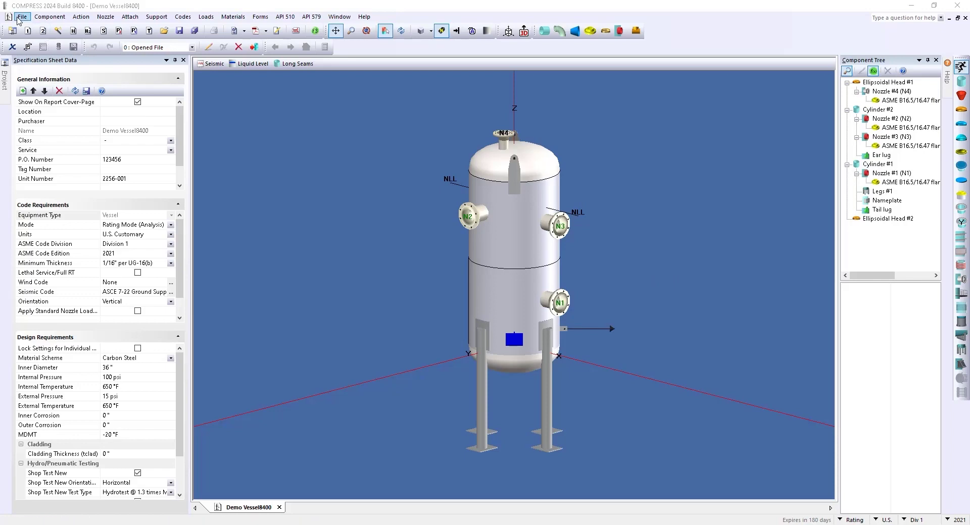
Step: Show the File > New submenu listing new document types, including Division 1 Vessel
click(23, 16)
mouse_move(109, 32)
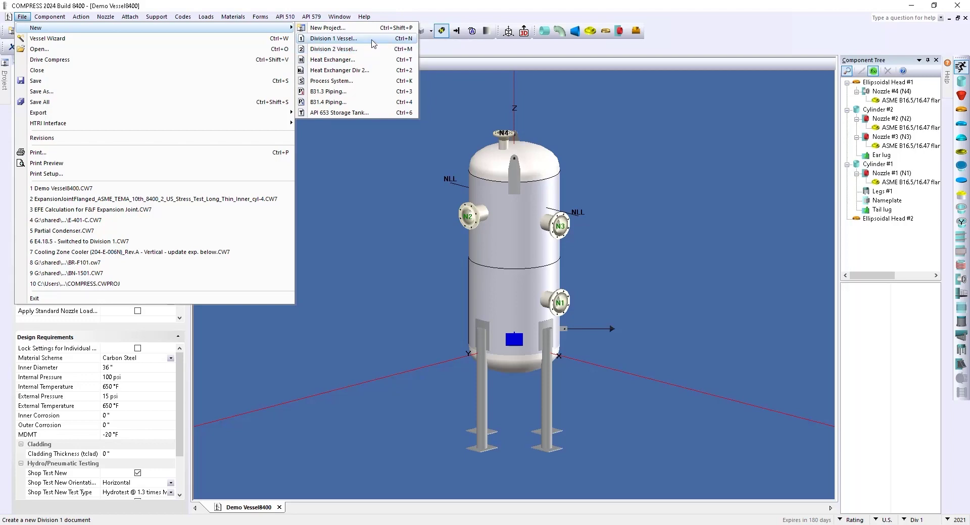
Step: Create the blank Division 1 vessel file Comp2 and select its Show On Report Cover-Page row
click(373, 41)
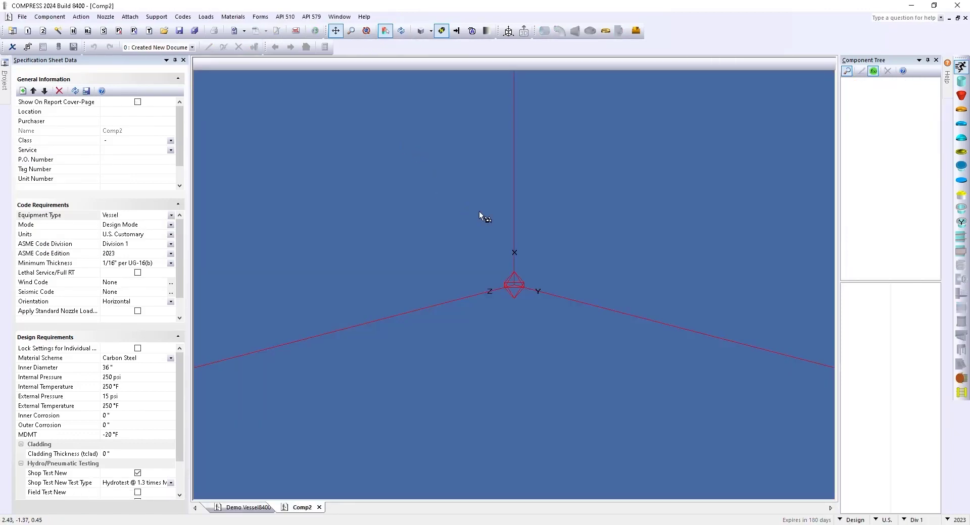
drag(519, 210, 548, 228)
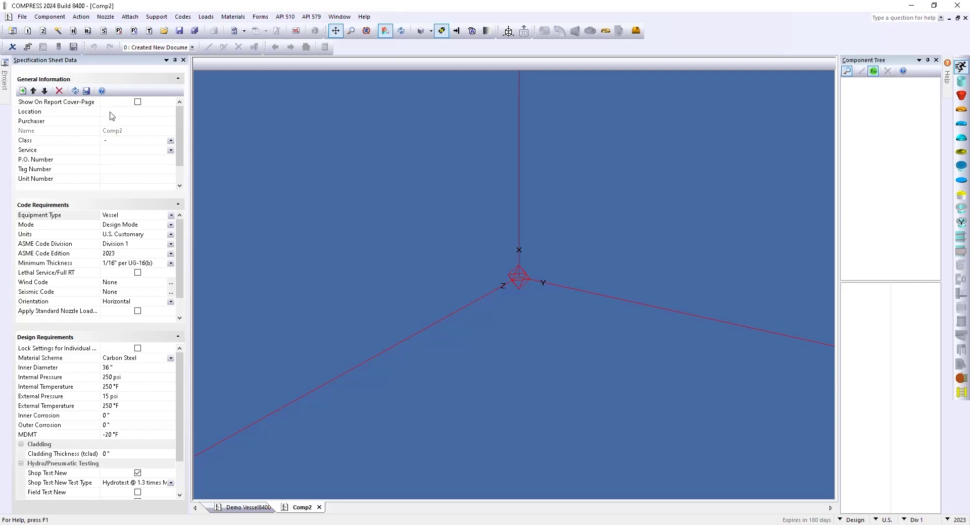
click(138, 102)
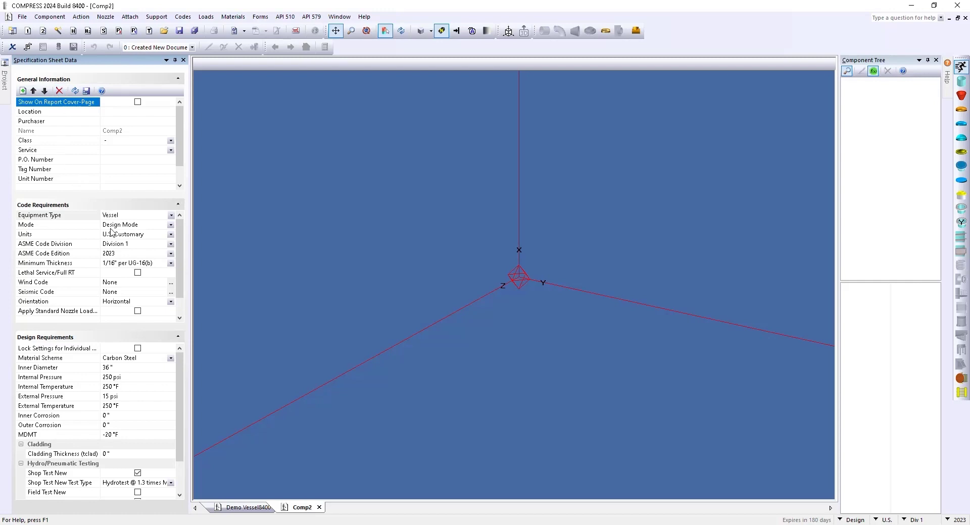
click(171, 216)
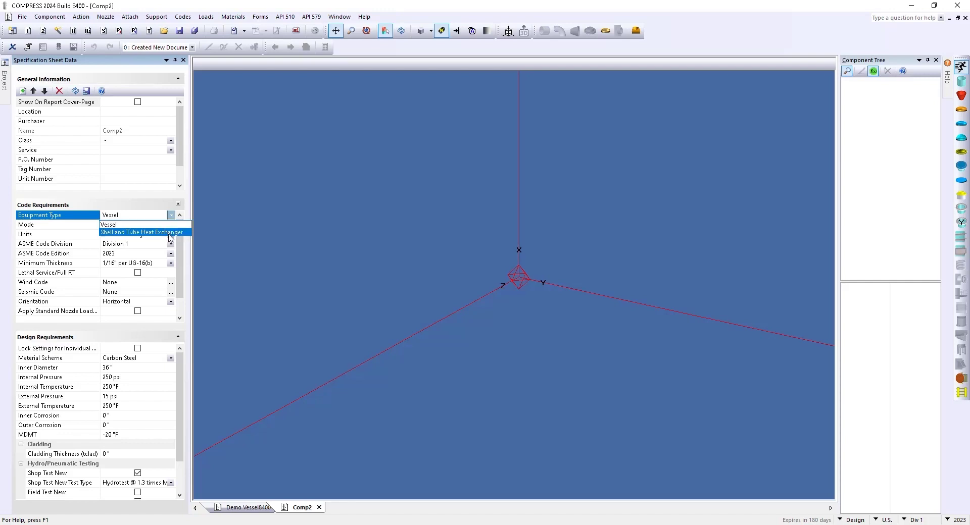
click(167, 225)
click(171, 225)
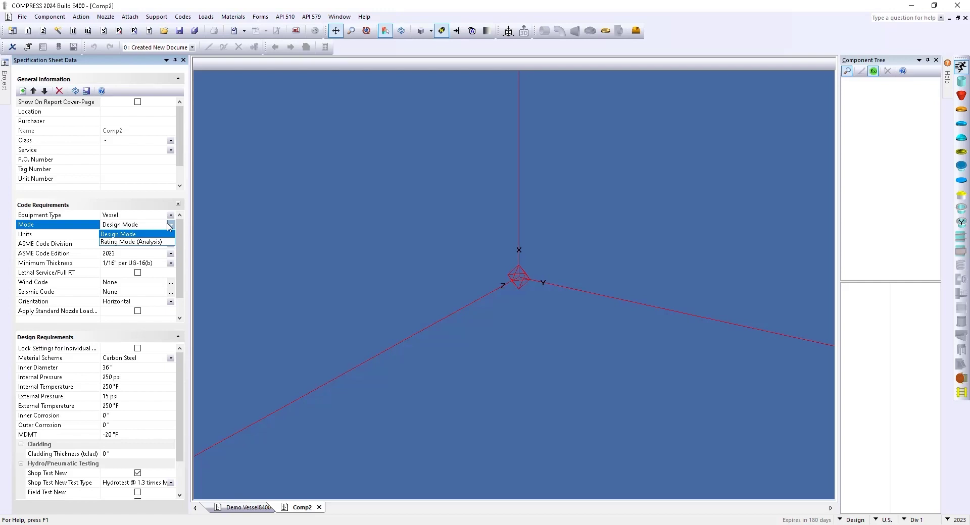
click(144, 242)
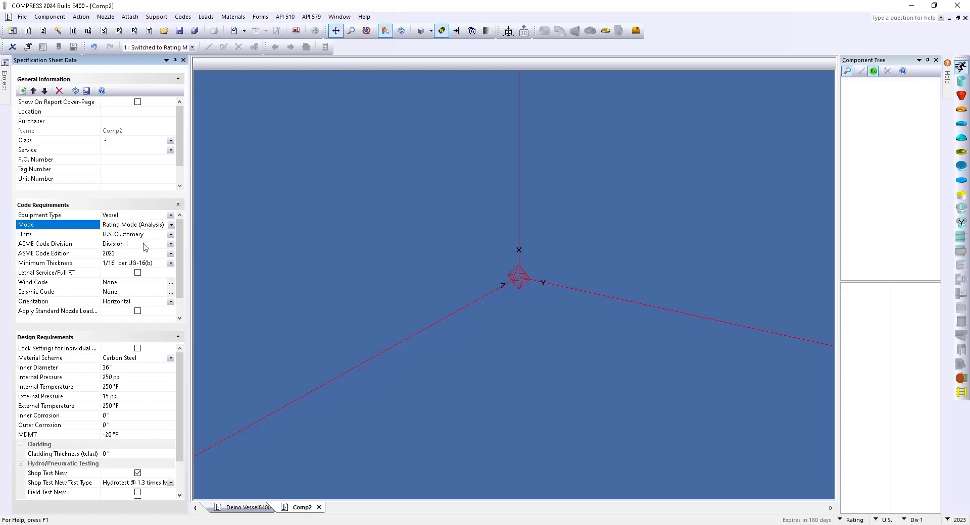
click(171, 225)
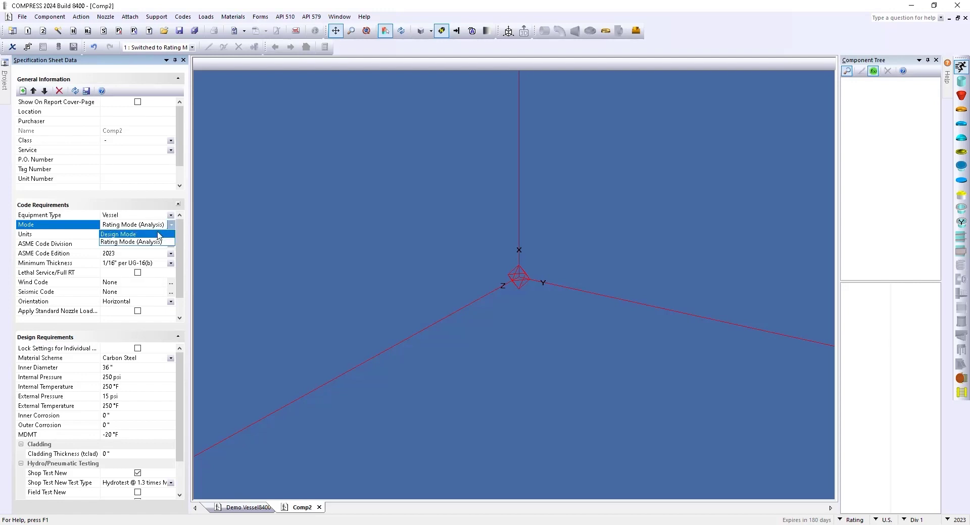
click(158, 235)
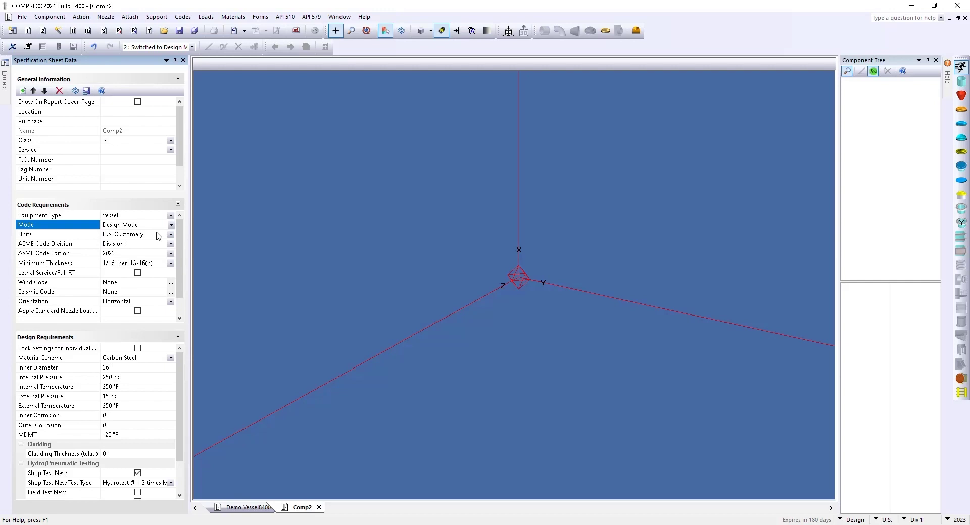
click(171, 234)
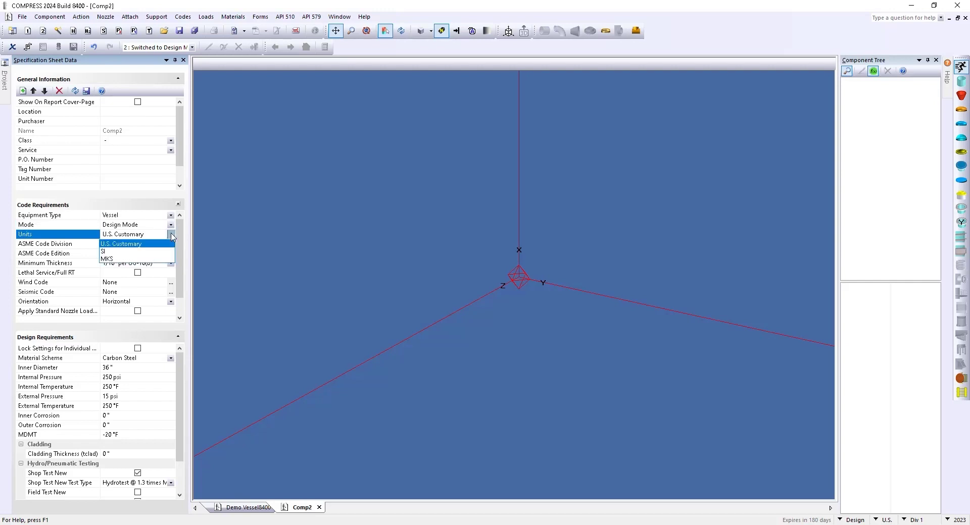
click(146, 252)
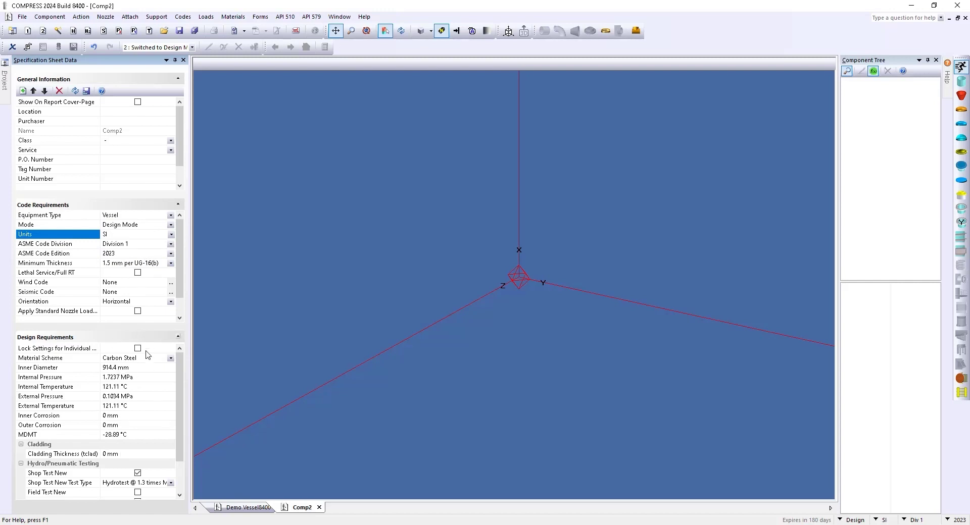
click(172, 235)
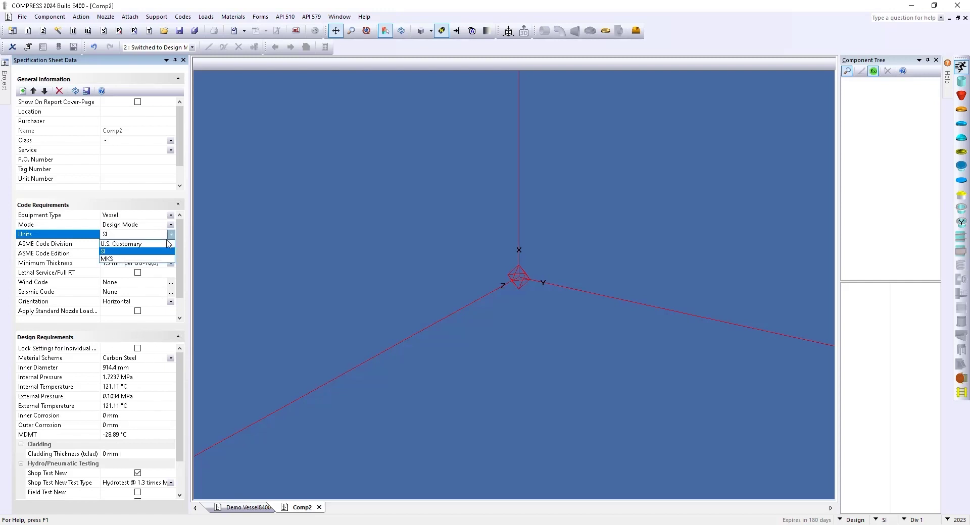
click(166, 244)
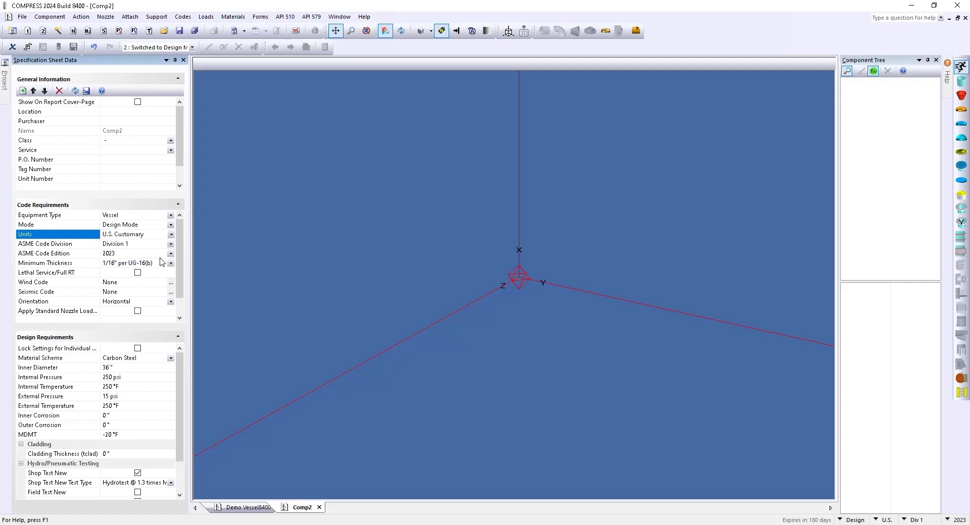
click(171, 244)
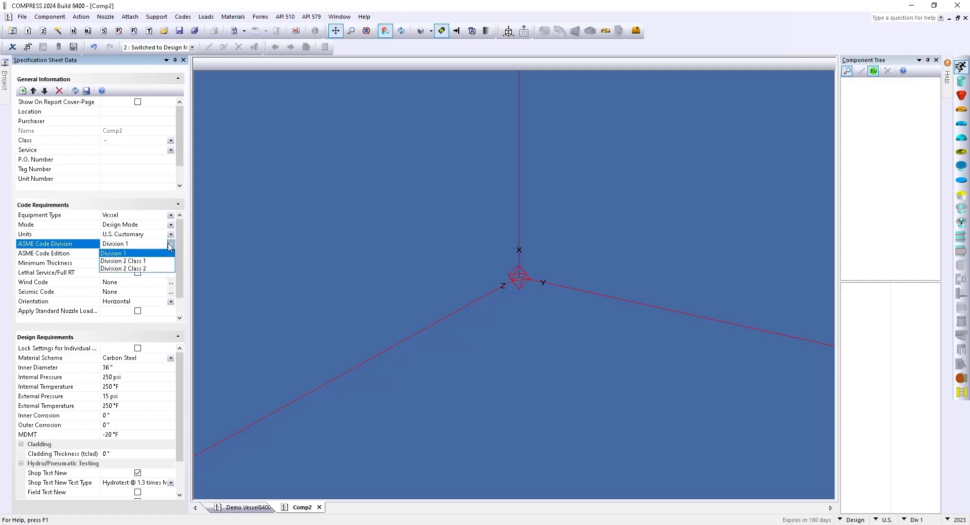
click(157, 269)
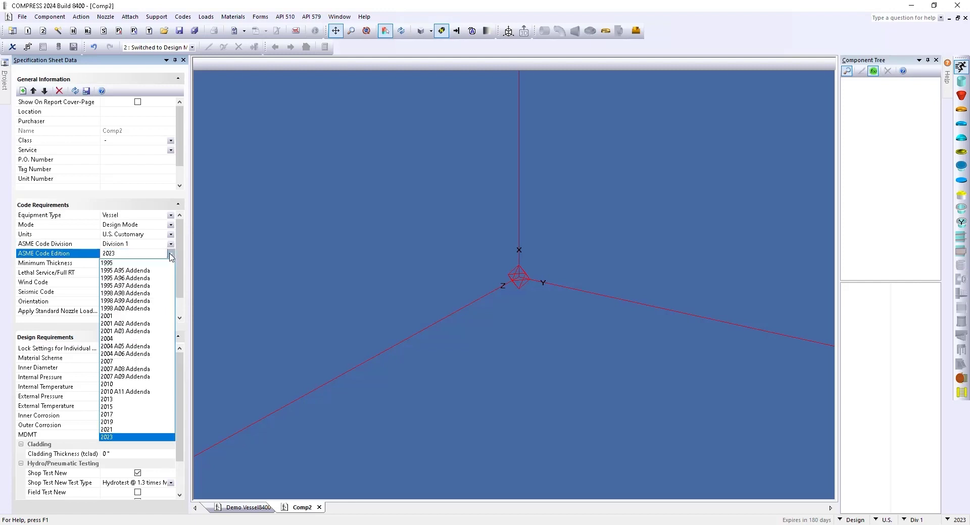
click(171, 255)
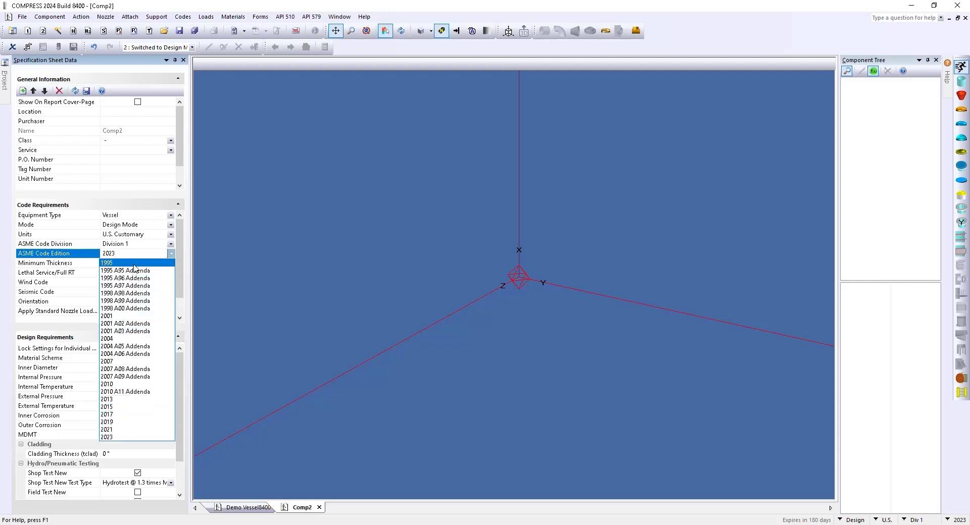
key(Escape)
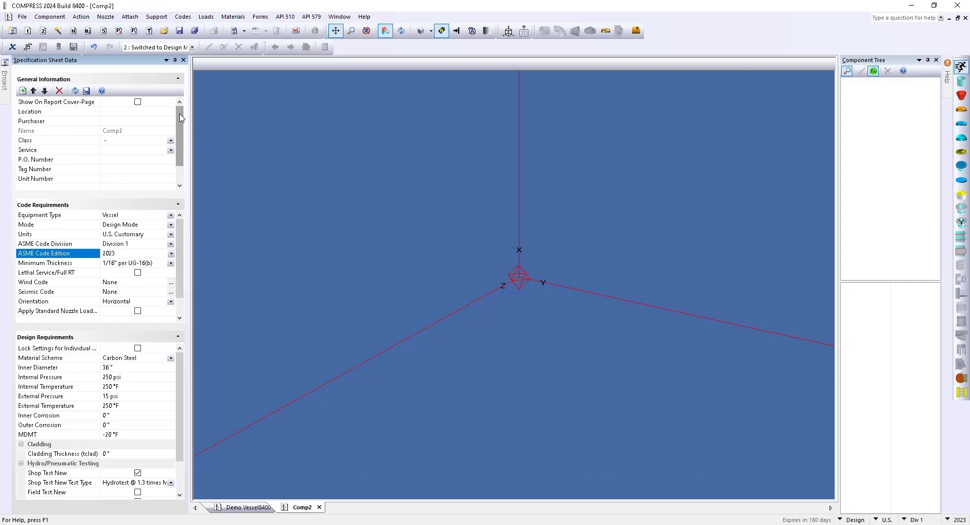
click(183, 18)
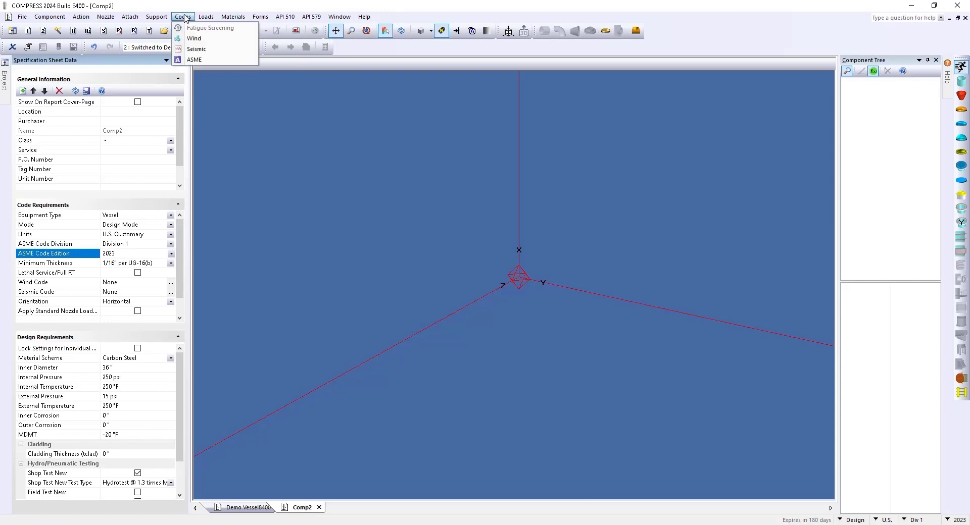
click(203, 39)
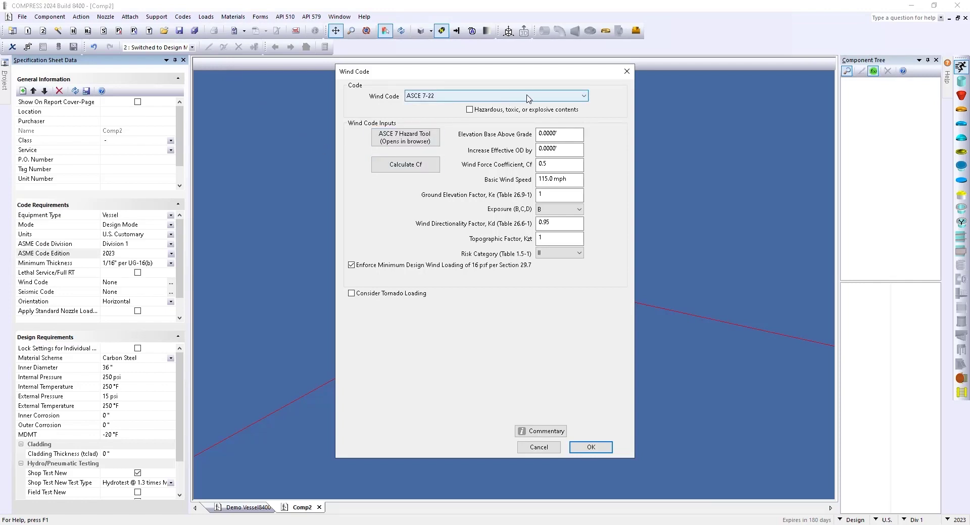
click(527, 98)
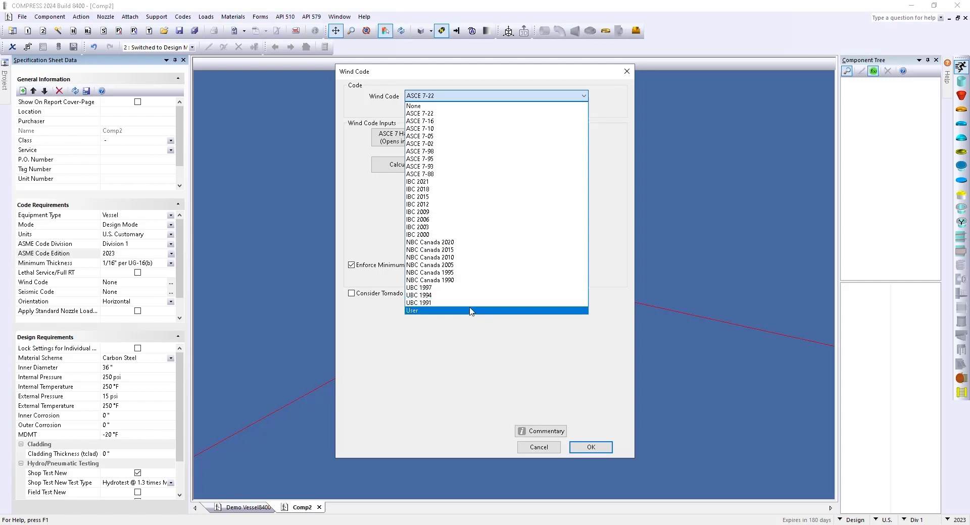
click(543, 447)
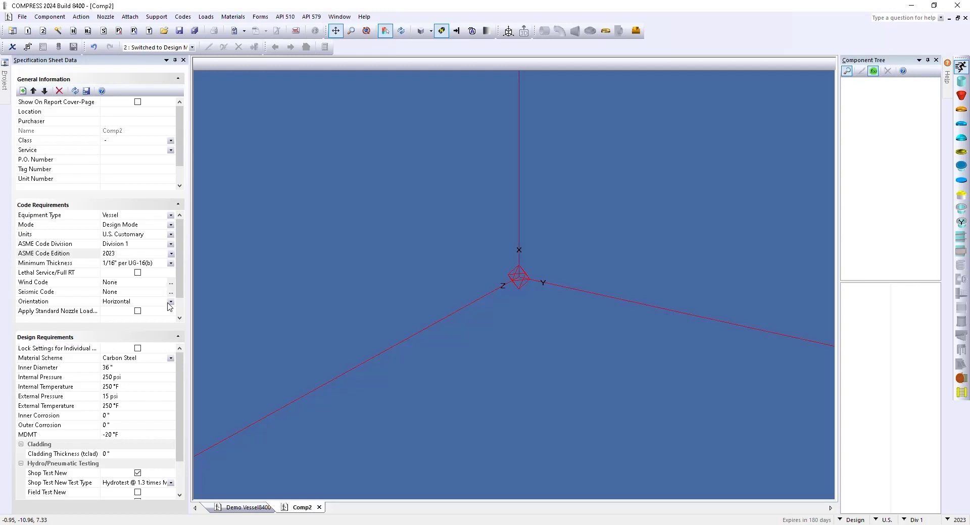
Step: Set Orientation to Vertical and close the Add New Material Scheme dialog unchanged
click(170, 302)
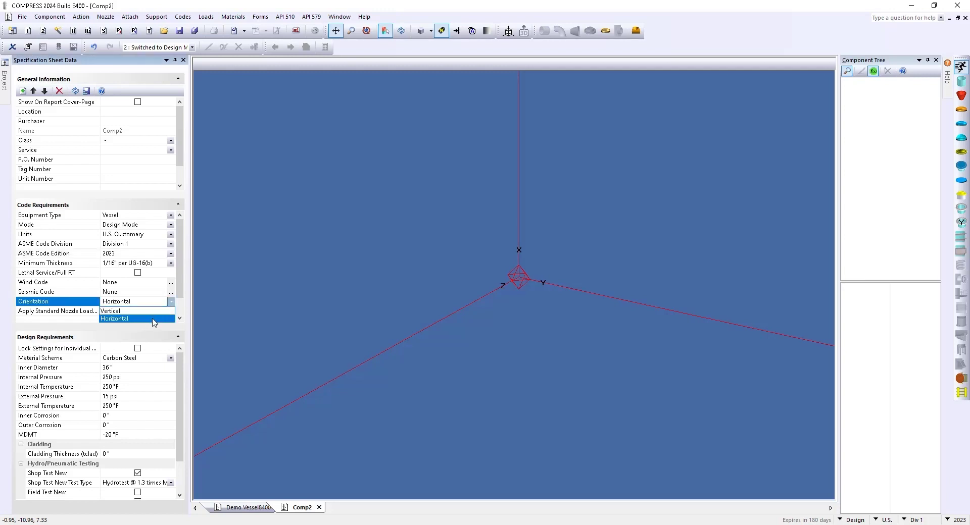
click(154, 311)
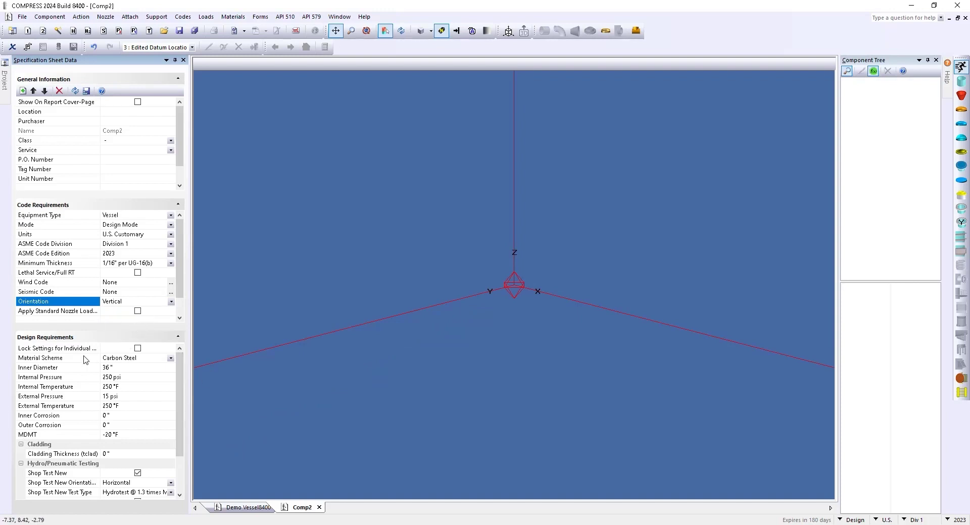
click(170, 358)
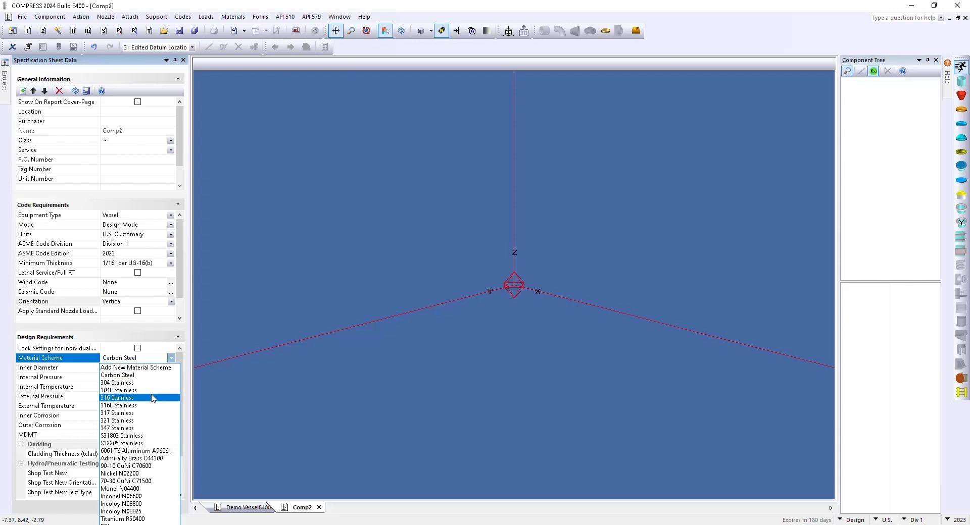
click(150, 368)
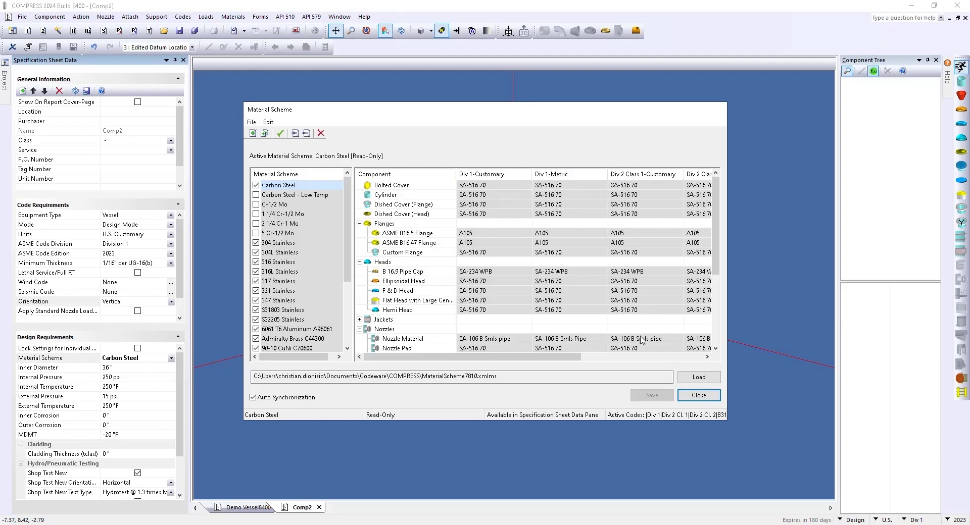
click(698, 395)
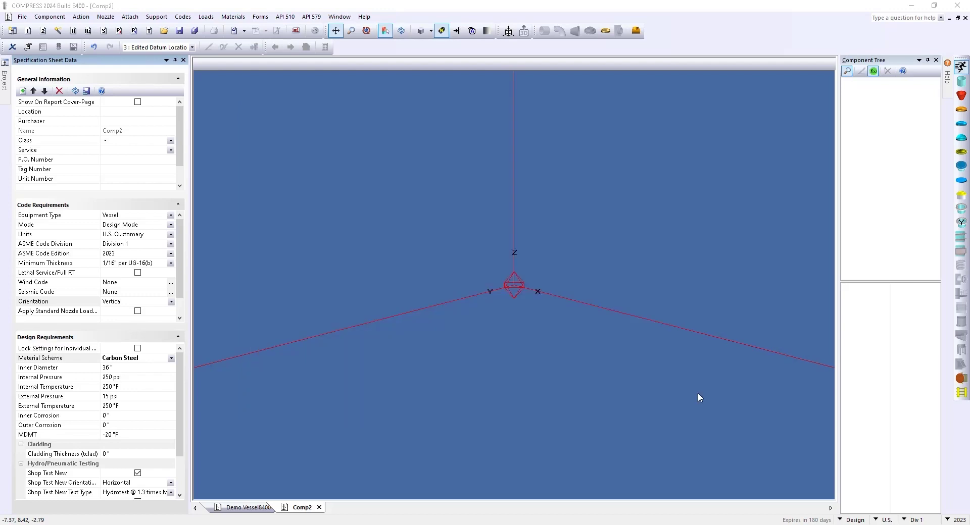
Step: Keep Carbon Steel as the material scheme and review the Inner Diameter through External Temperature values
click(171, 358)
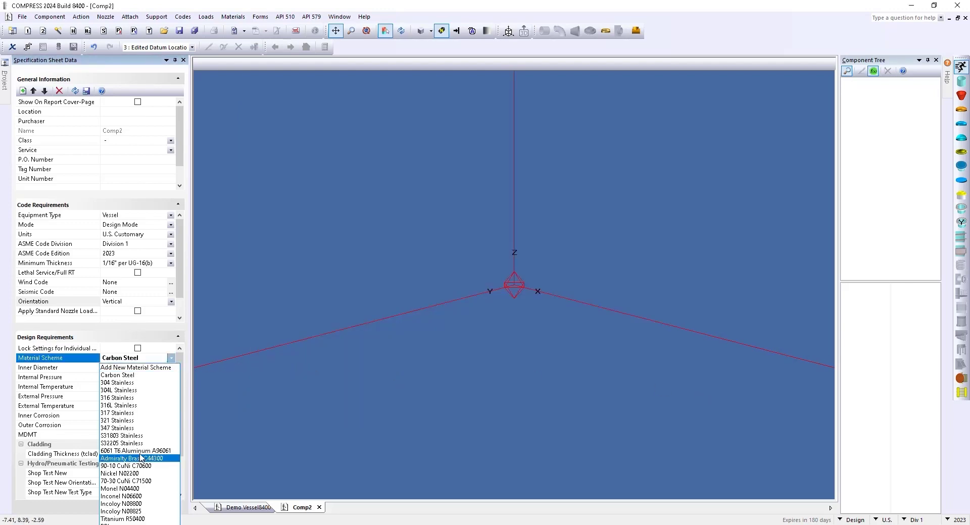
click(141, 376)
click(139, 369)
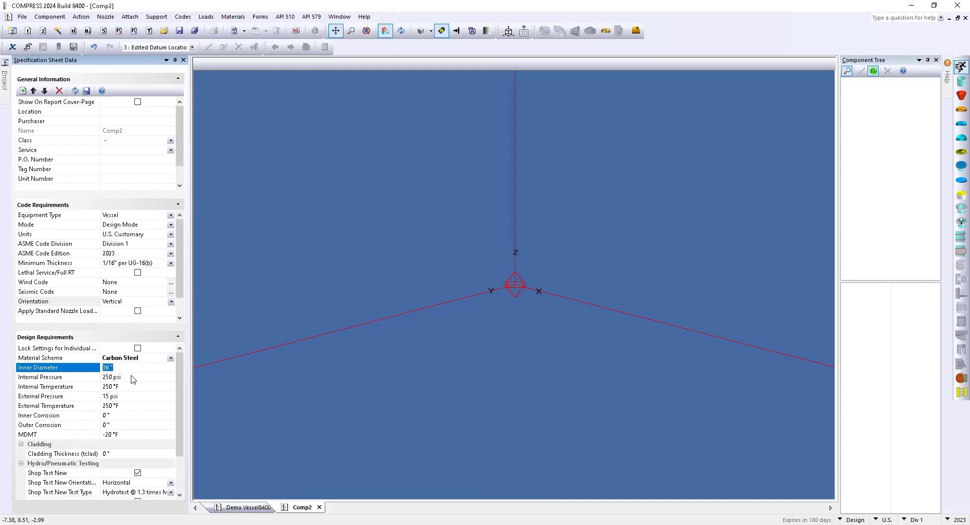
click(132, 379)
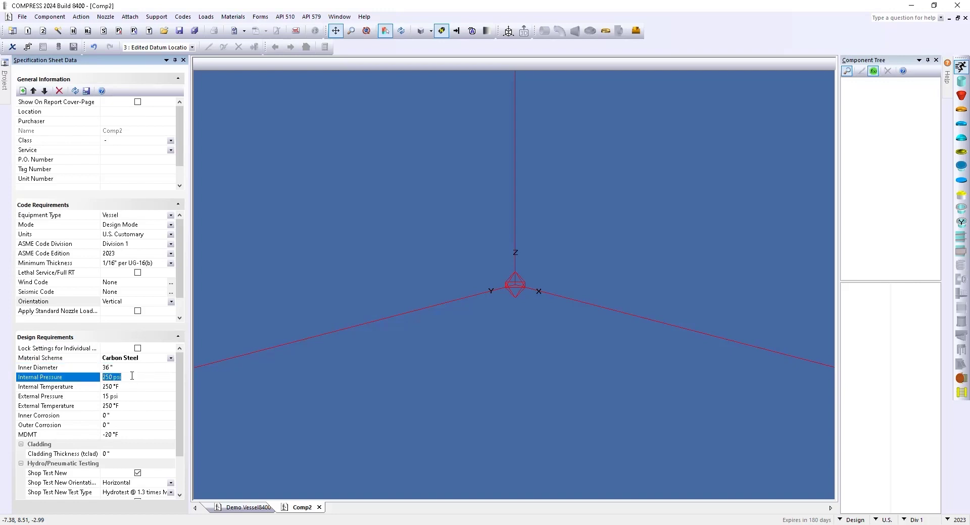
click(130, 386)
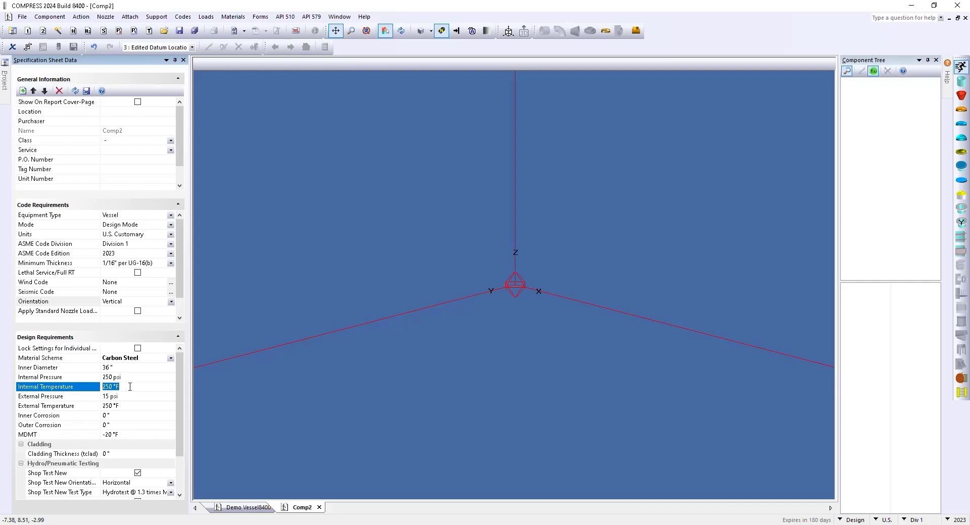
click(131, 396)
click(130, 406)
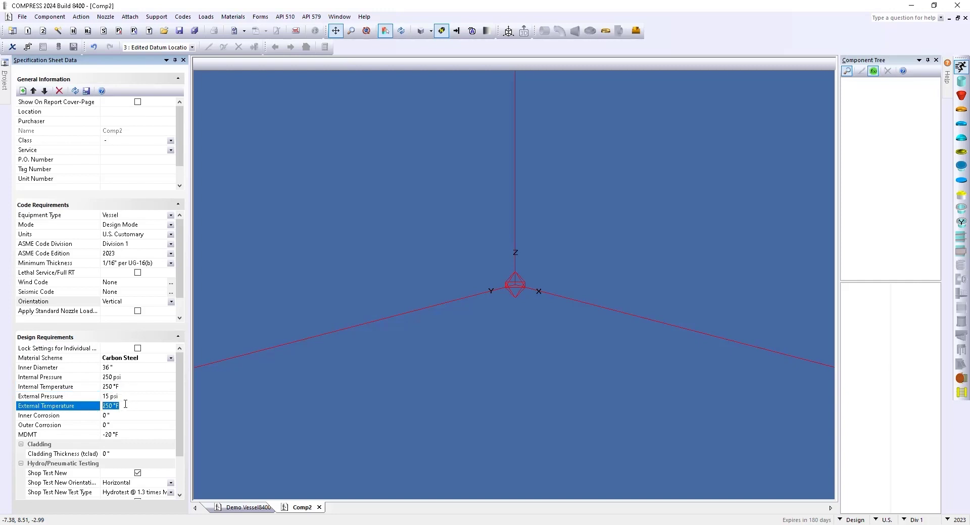
Step: Set External Pressure to 0 psi, then review the corrosion and MDMT values
click(128, 397)
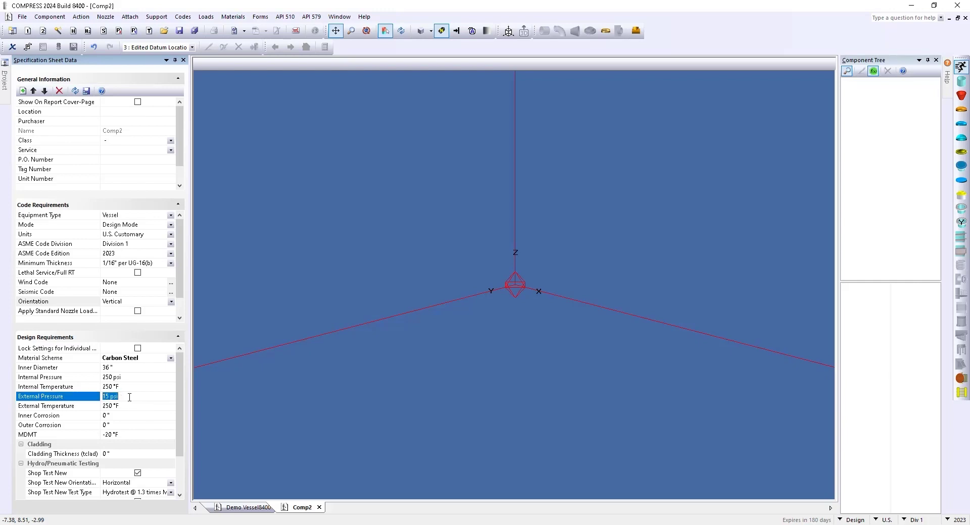
text(0)
key(Return)
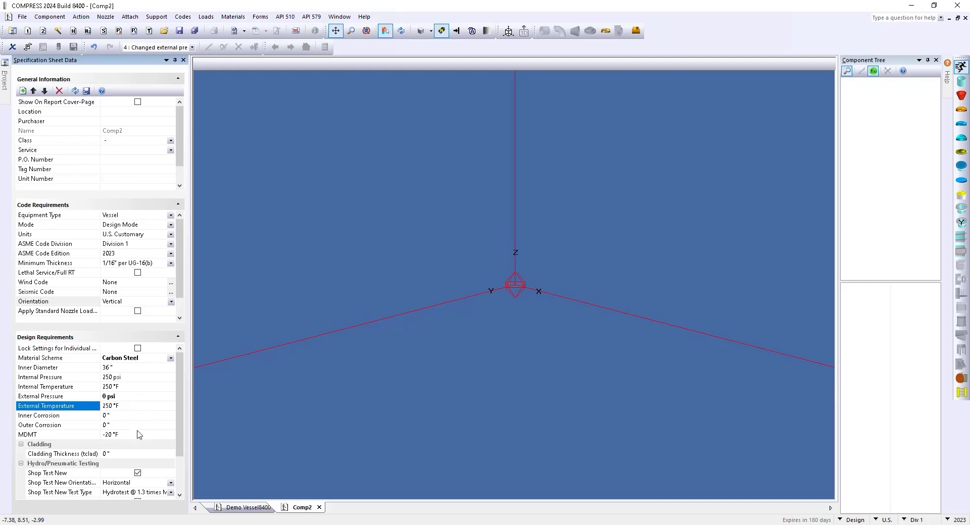
click(121, 416)
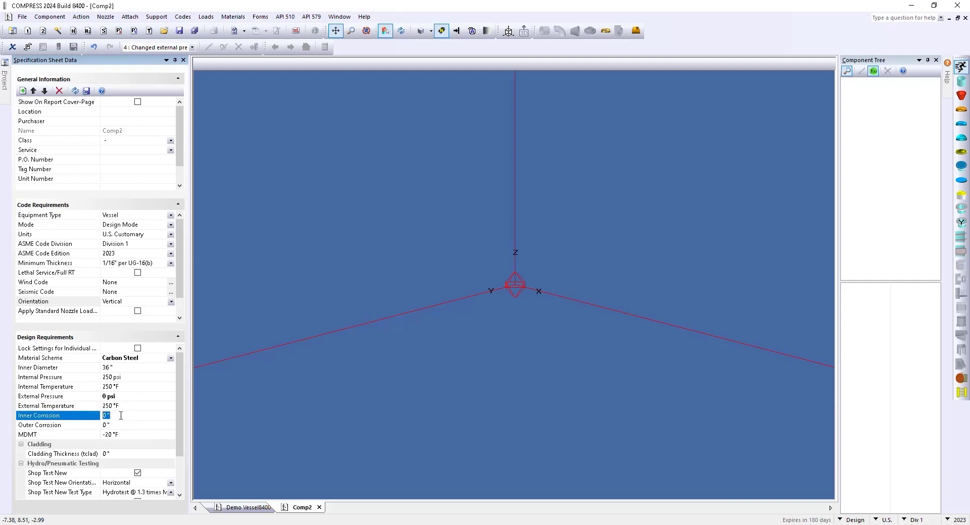
click(123, 425)
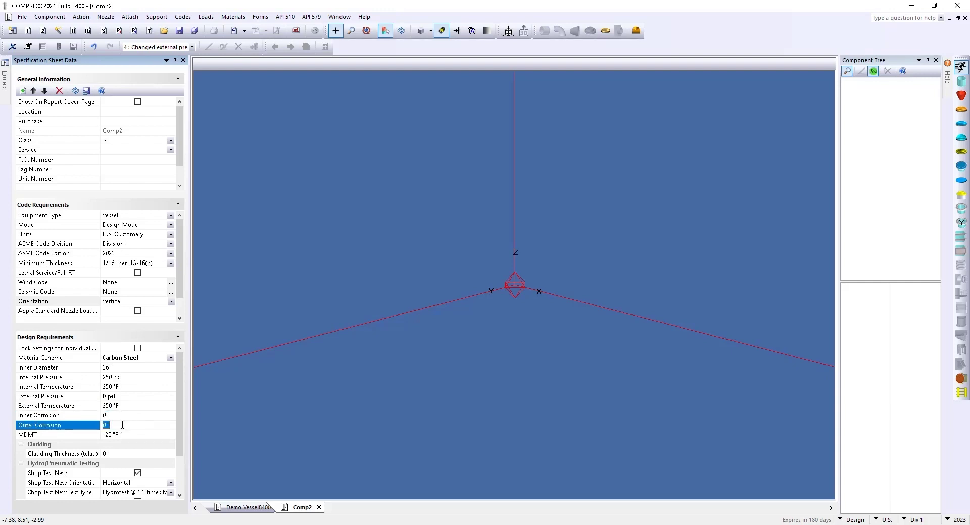
click(139, 435)
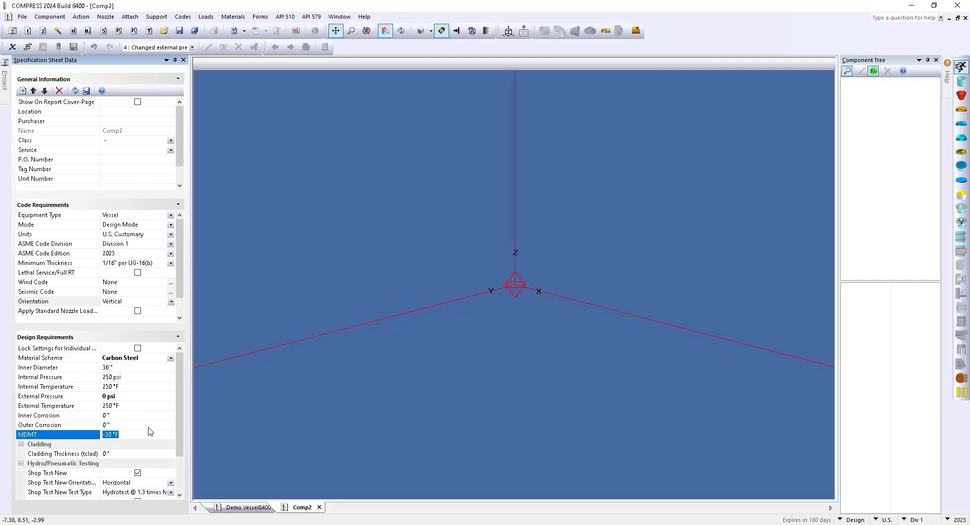
Step: Leave the shop test type as Hydrotest @ 1.3 times MAWP and show the Shop Test orientation choices
drag(180, 414, 180, 443)
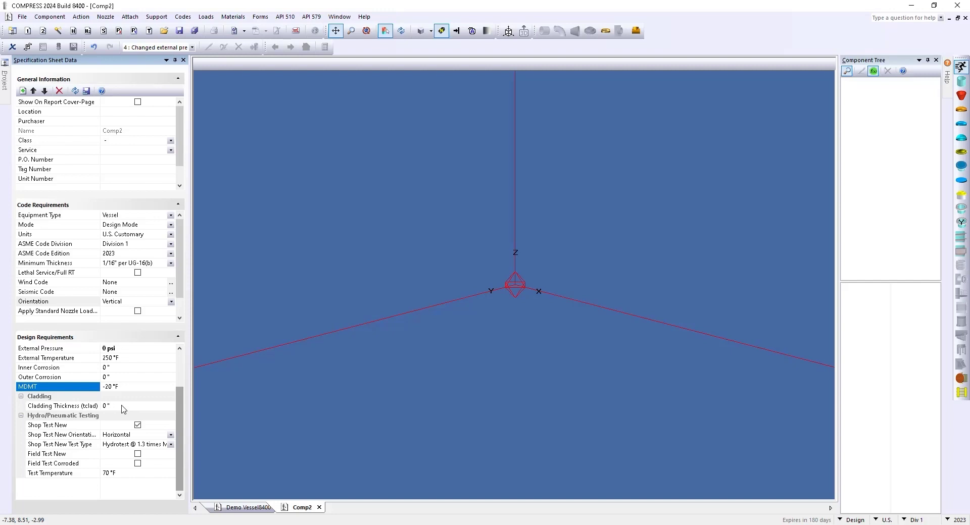
click(170, 445)
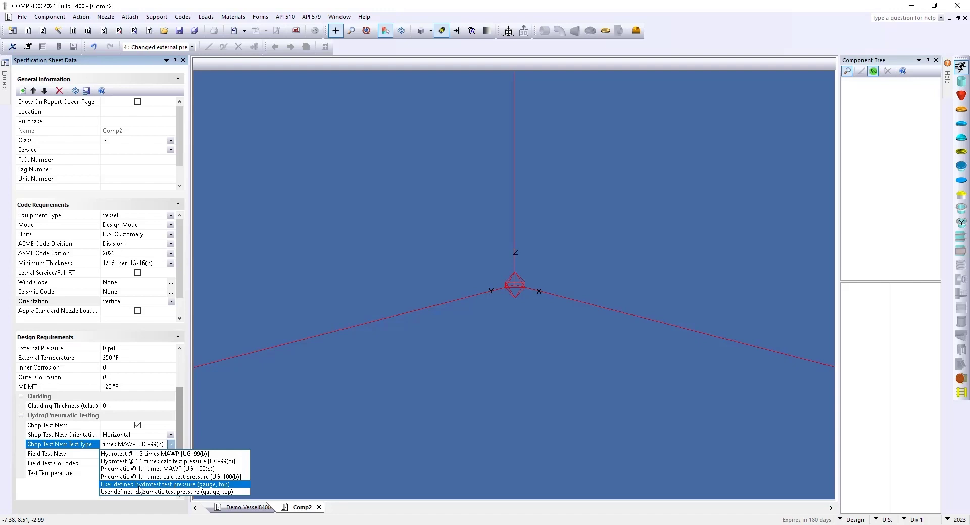
key(Escape)
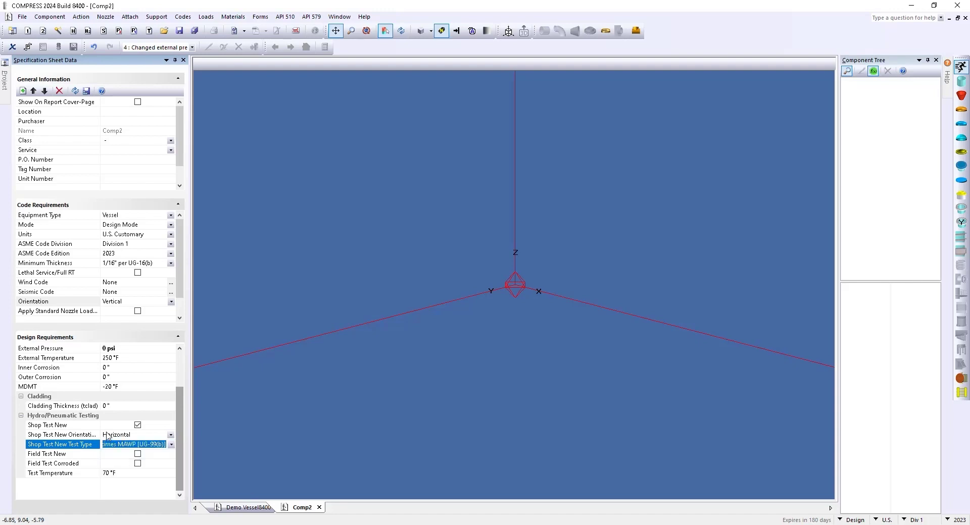
click(171, 435)
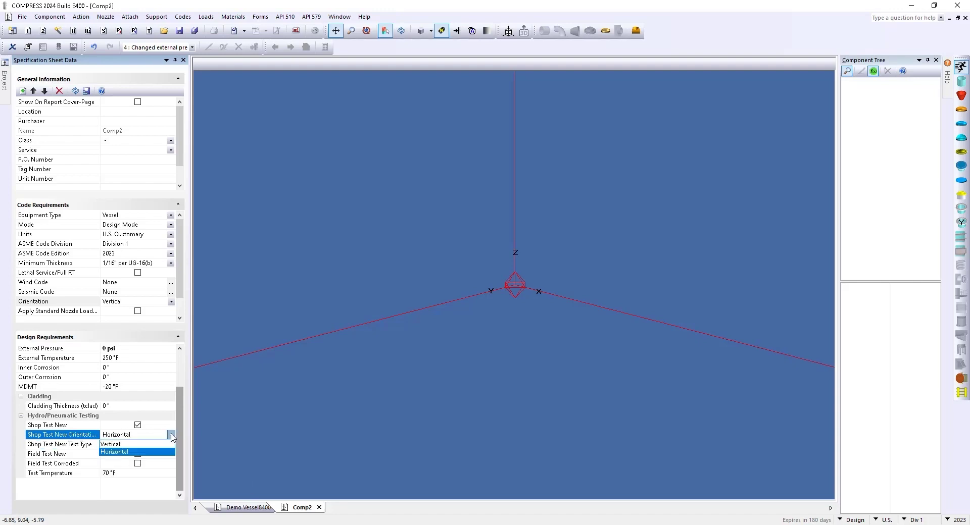